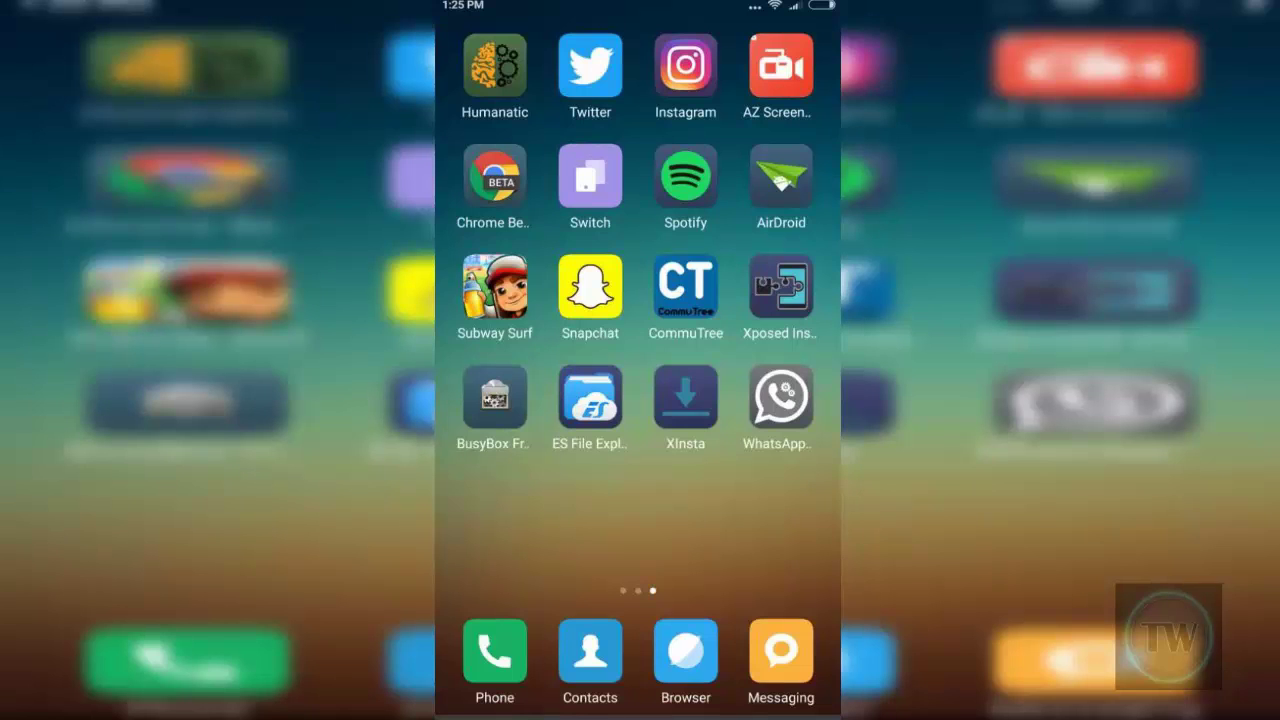
- Search Xposed Installer's module downloads for "what" to list WhatsApp Extensions
left_click(781, 286)
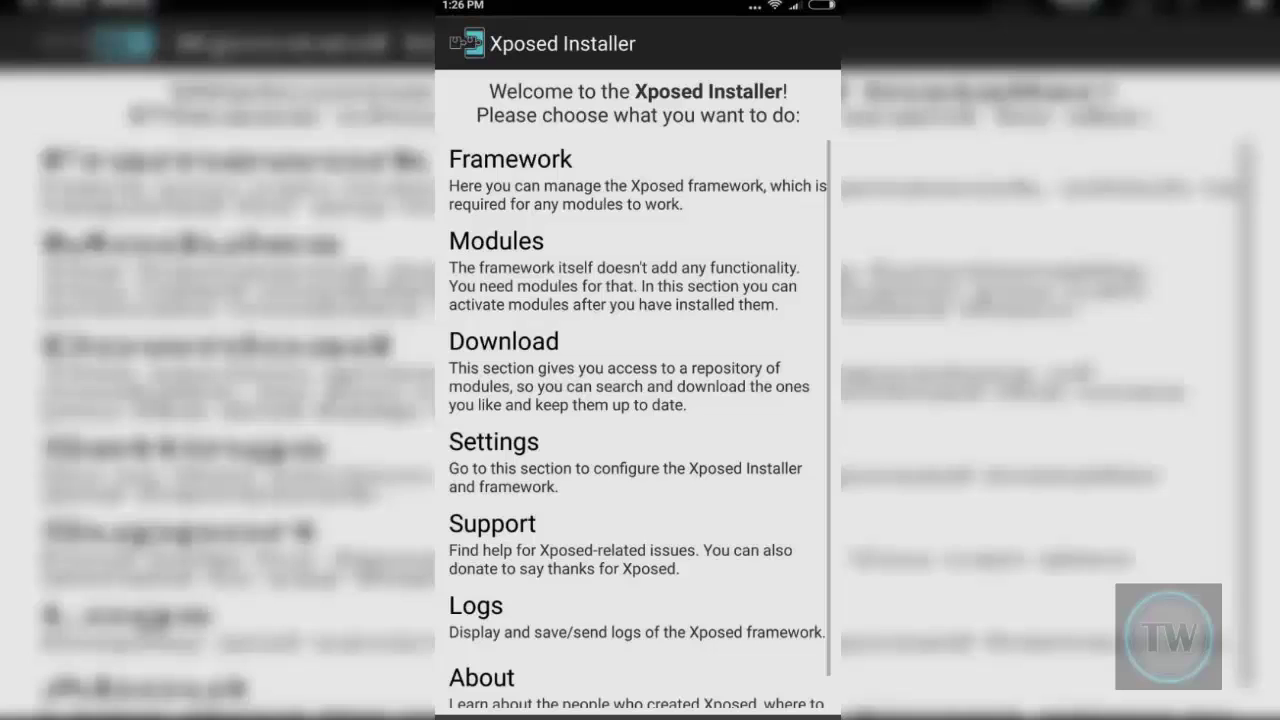
left_click(504, 365)
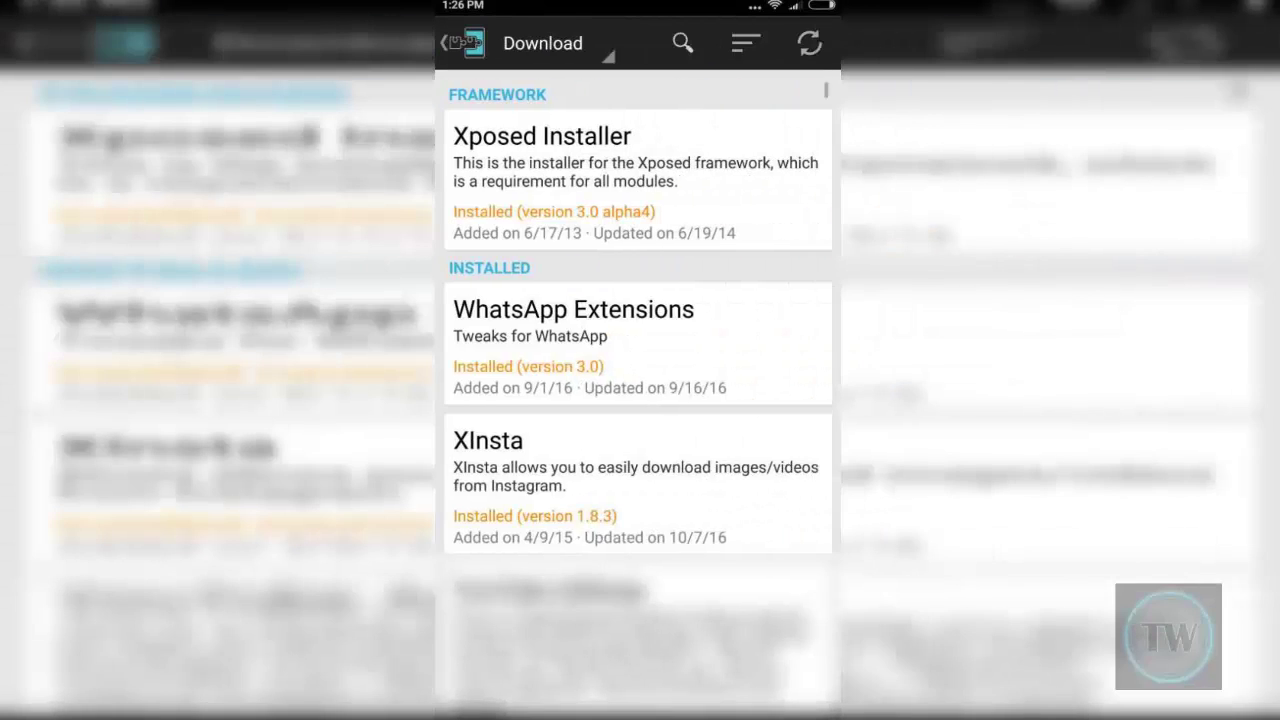
left_click(682, 43)
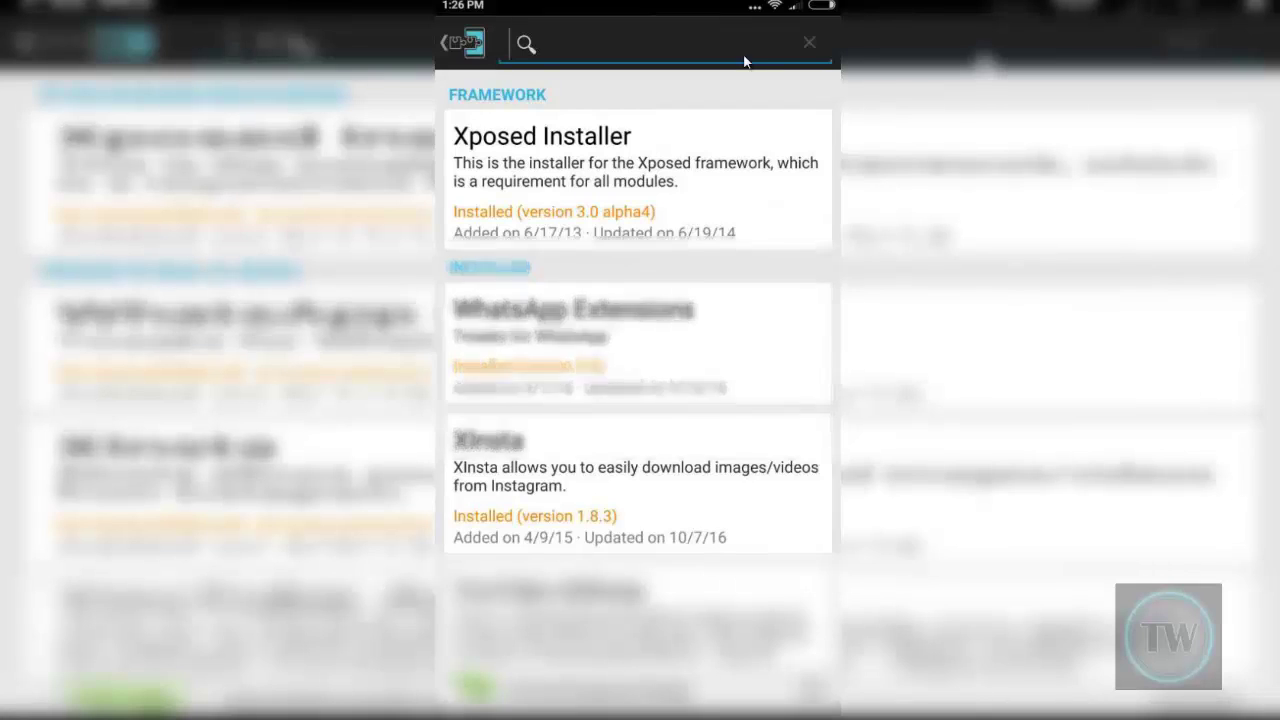
type("what")
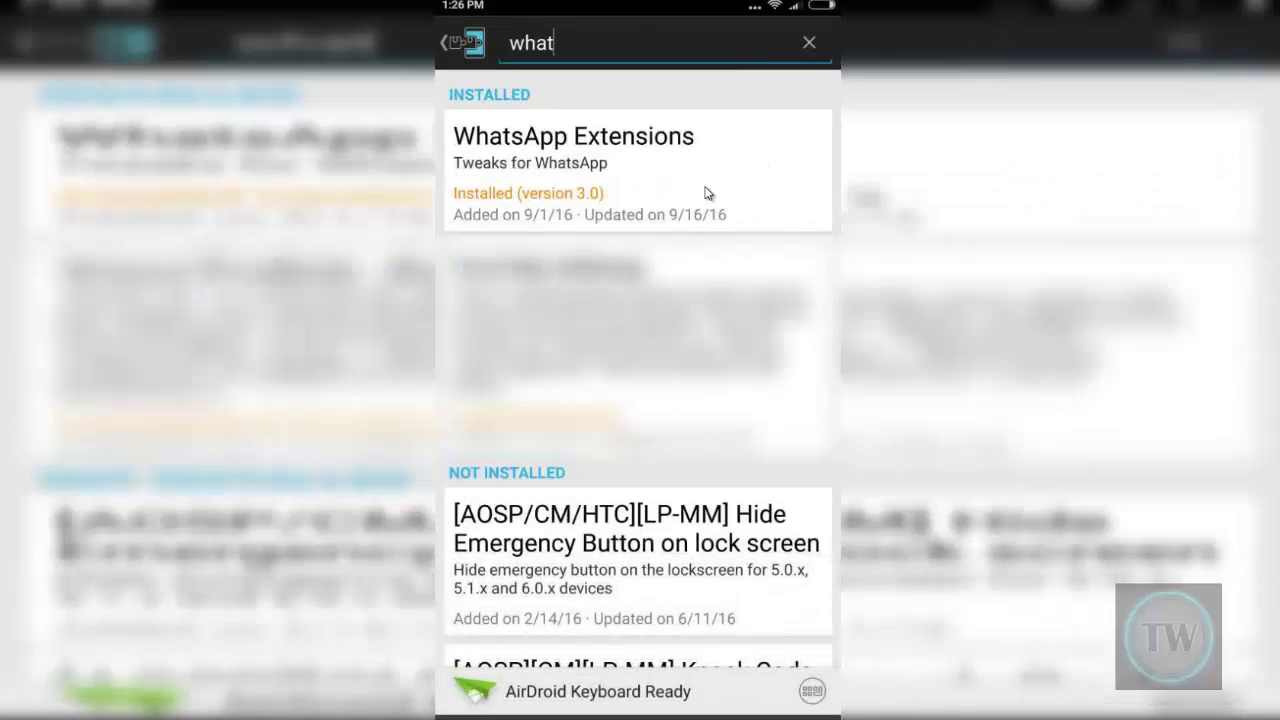
- Download version 3.0 of the WhatsApp Extensions module from its Versions list
left_click(632, 179)
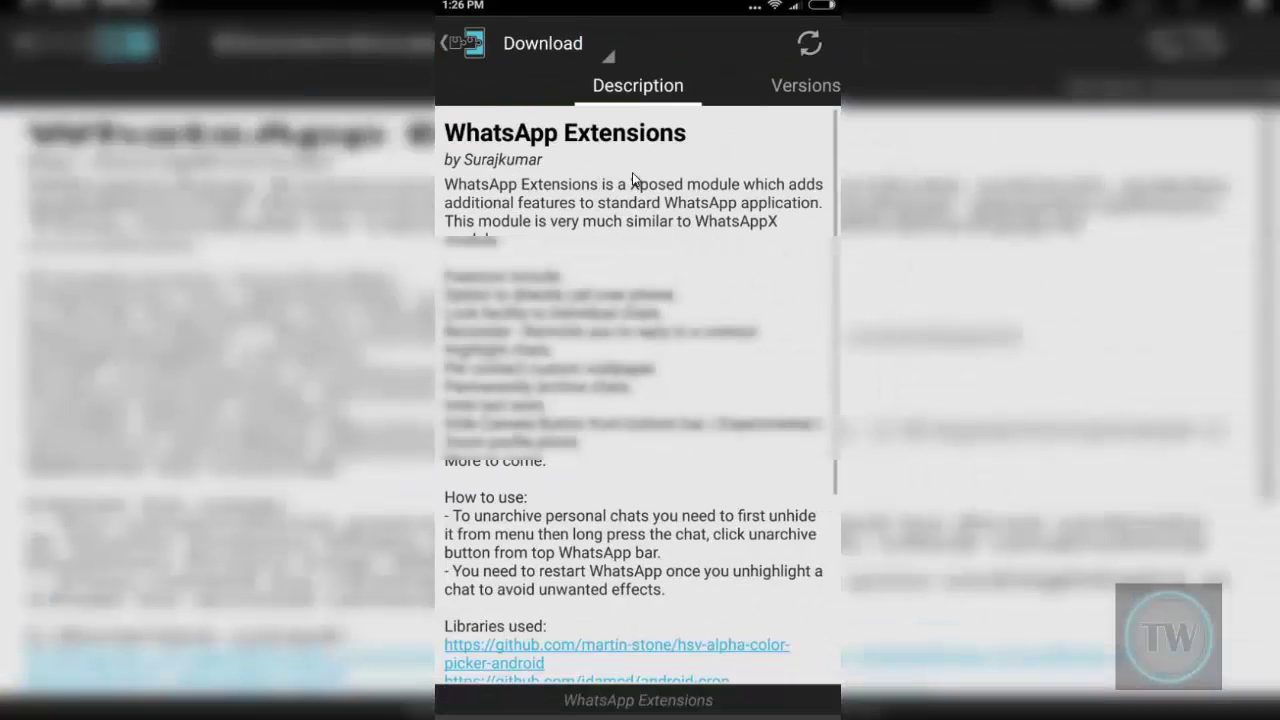
left_click(779, 87)
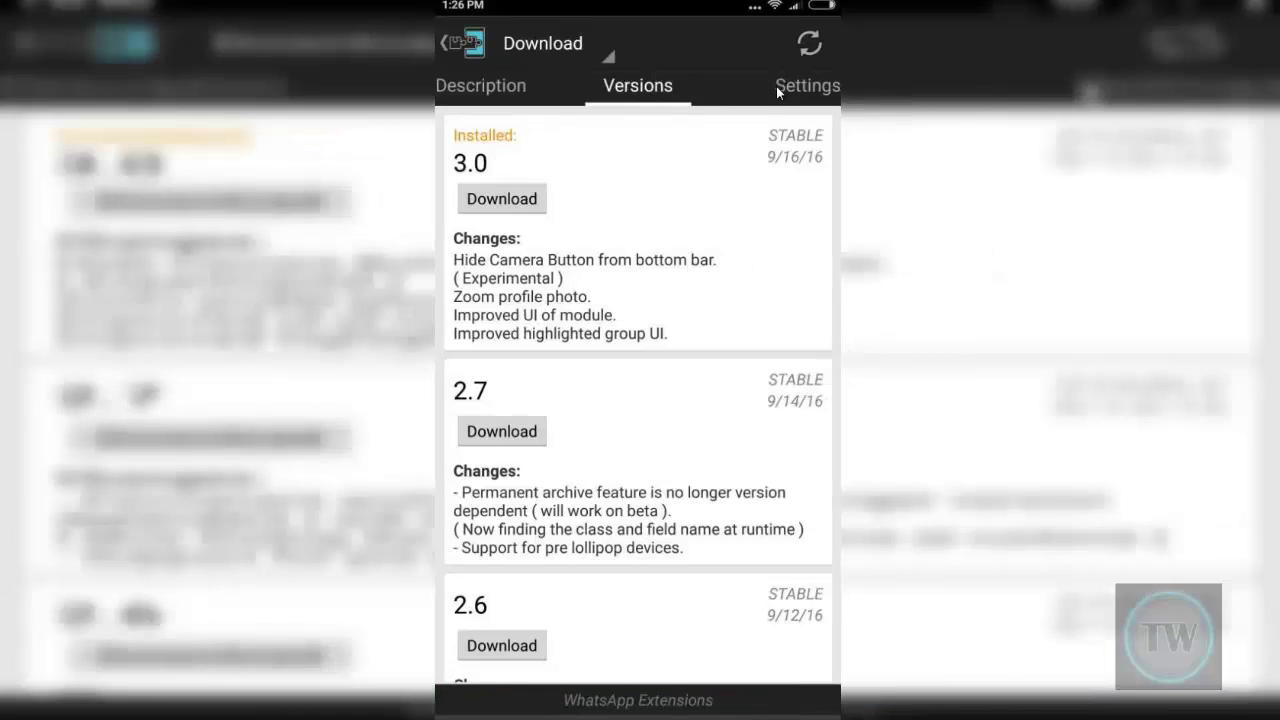
left_click(502, 199)
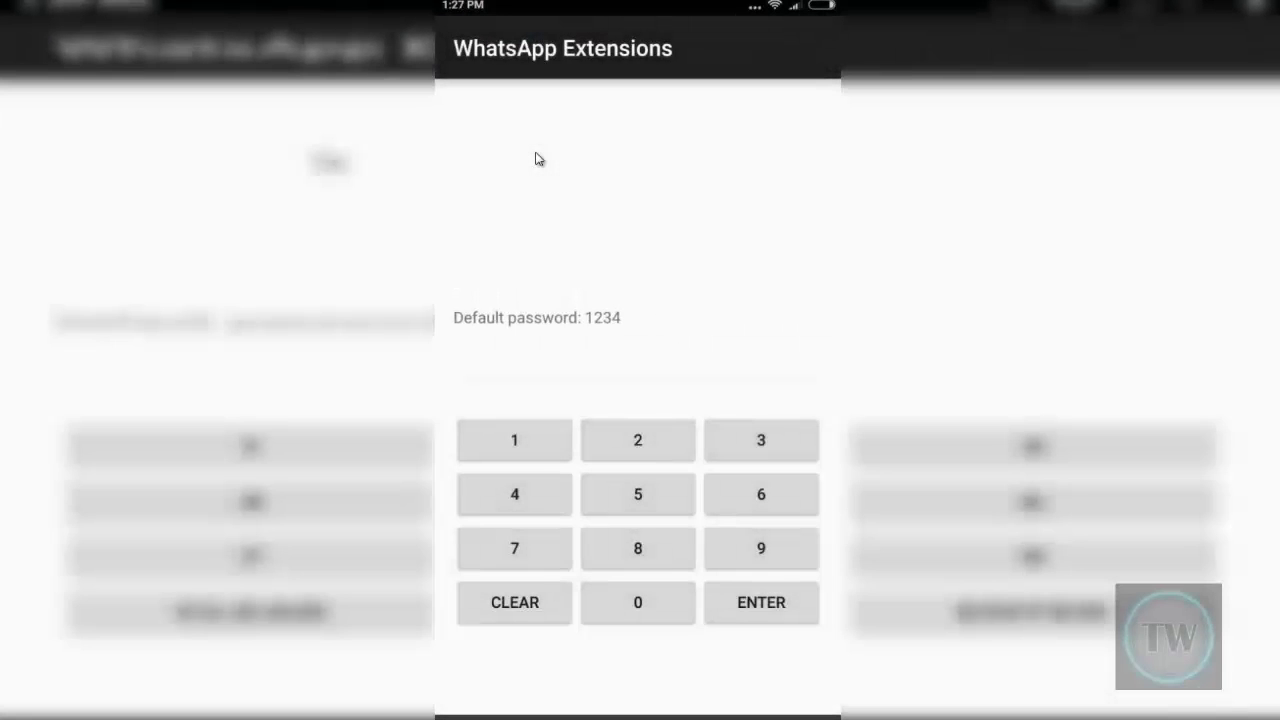
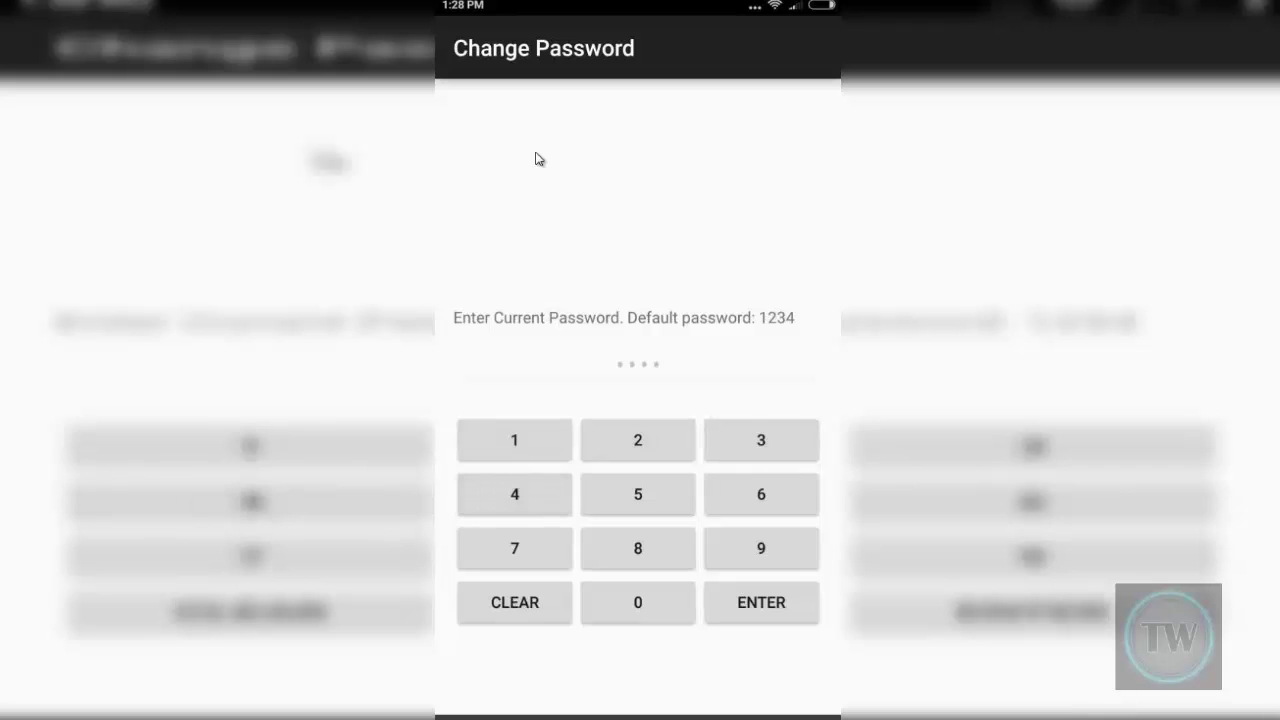
- Confirm the current default password on the Change Password screen
key("Return")
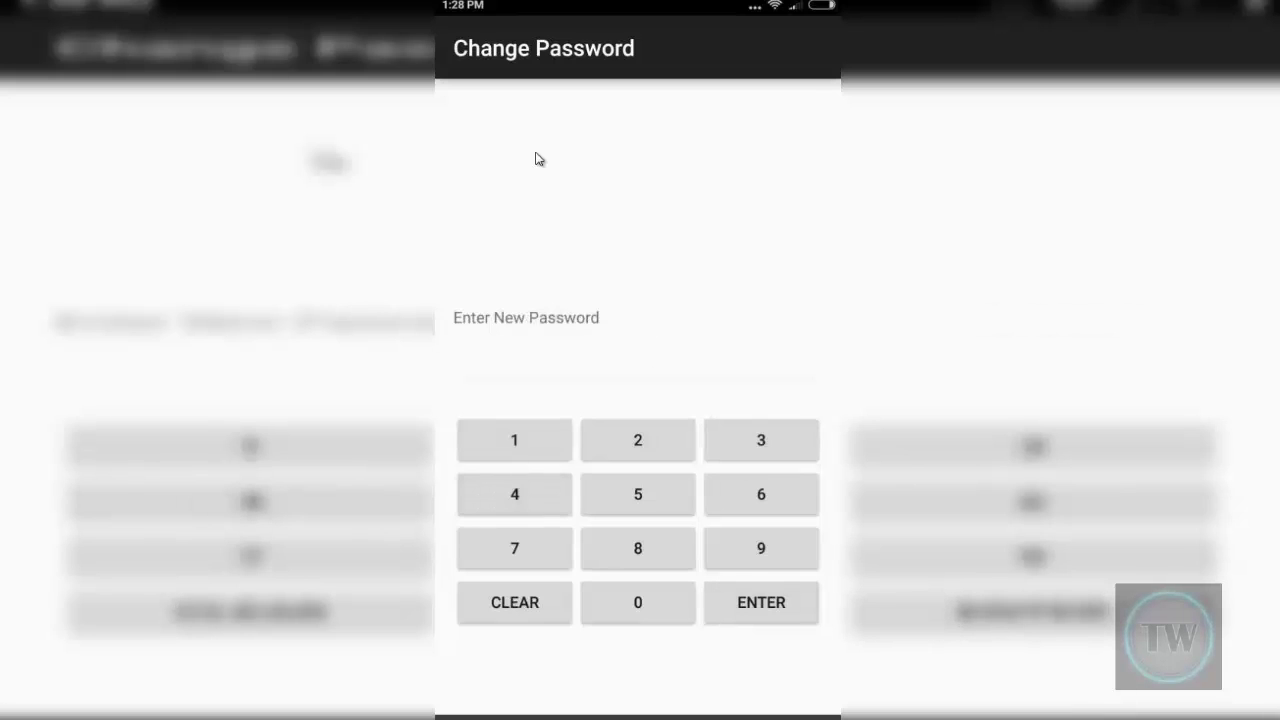